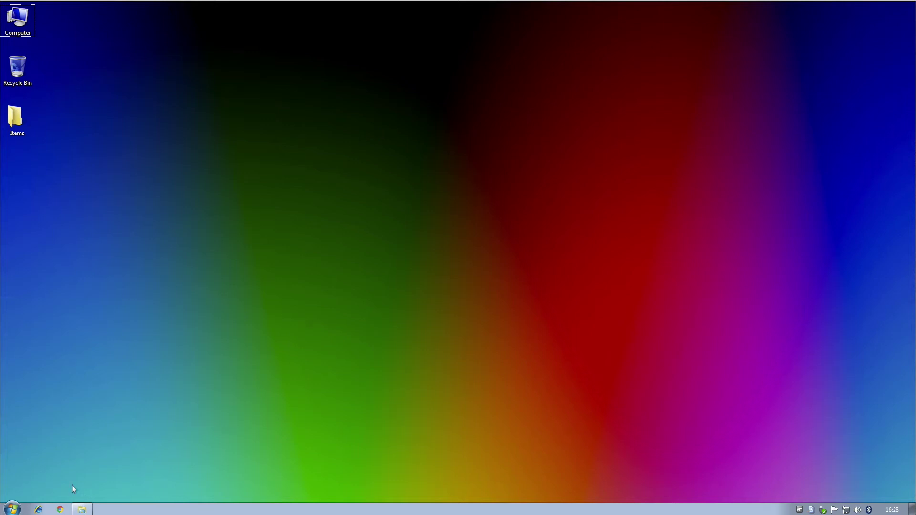
- Launch Google Chrome from the taskbar
click(60, 509)
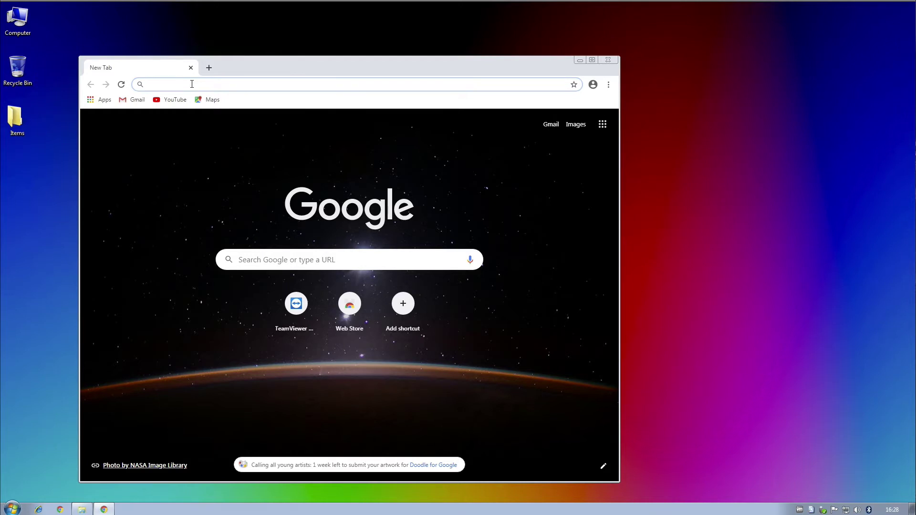
text(teamvie)
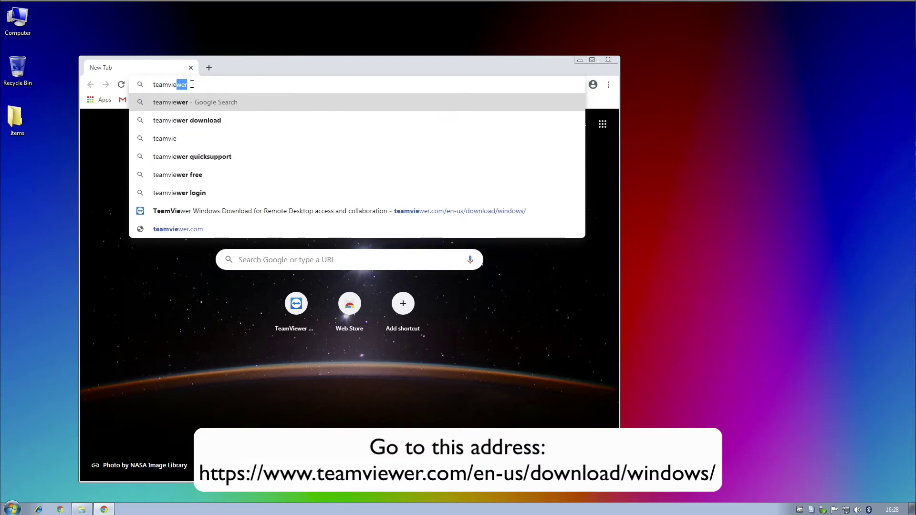
text(wer.com)
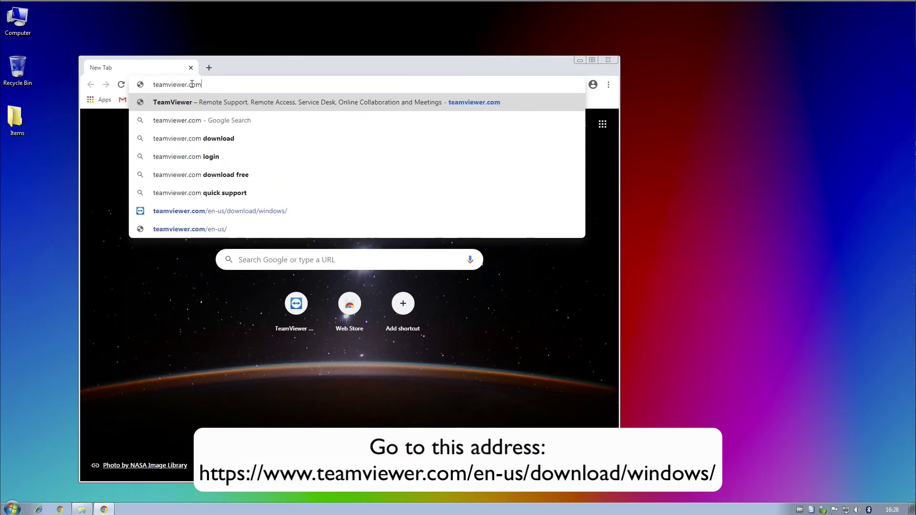
text(/)
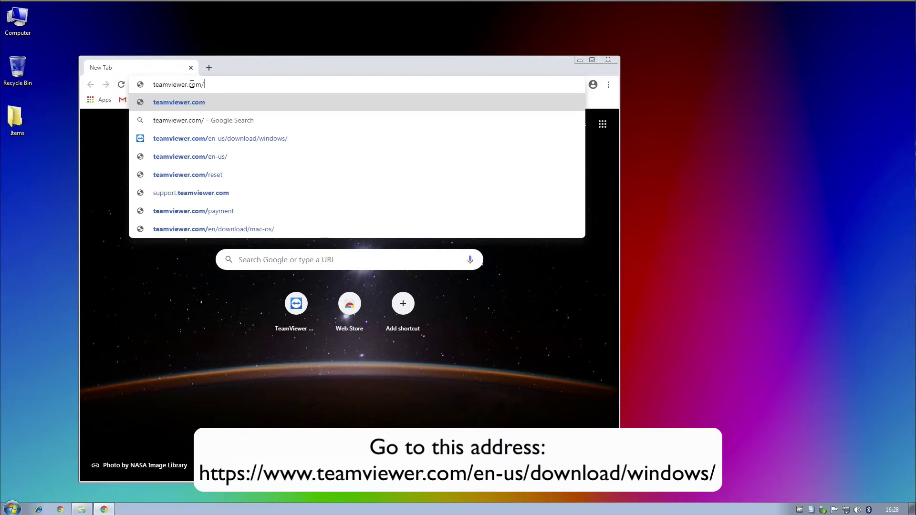
text(en)
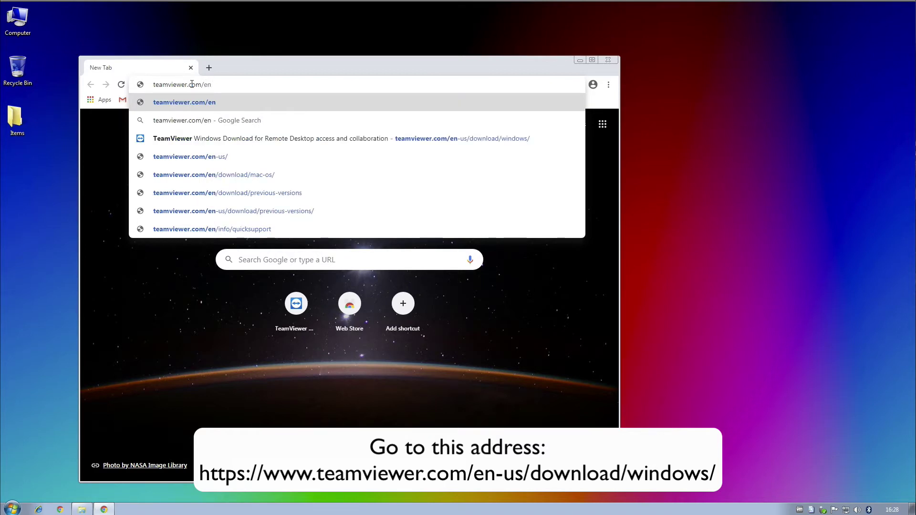
text(-us)
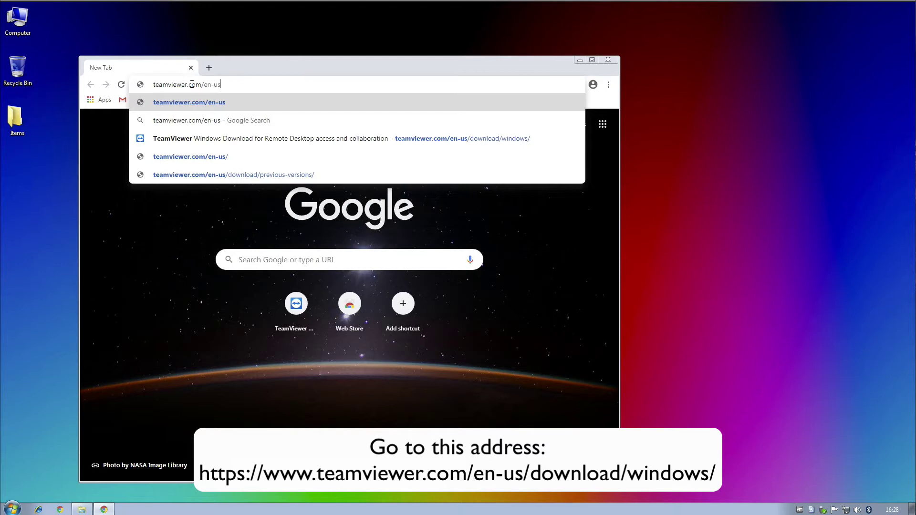
text(/)
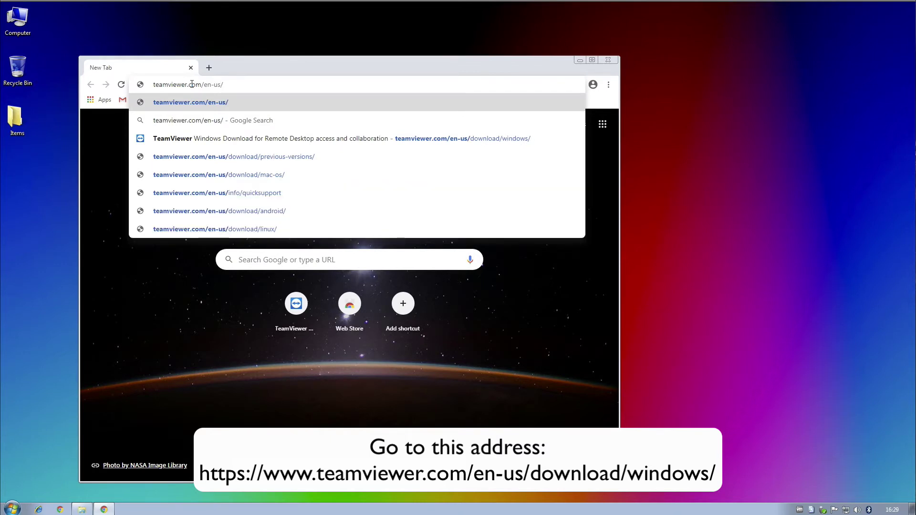
text(download)
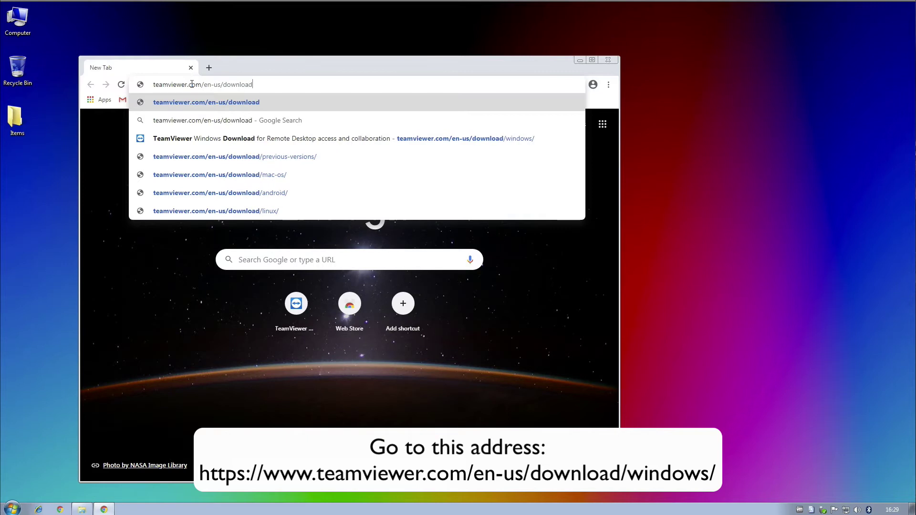
text(/)
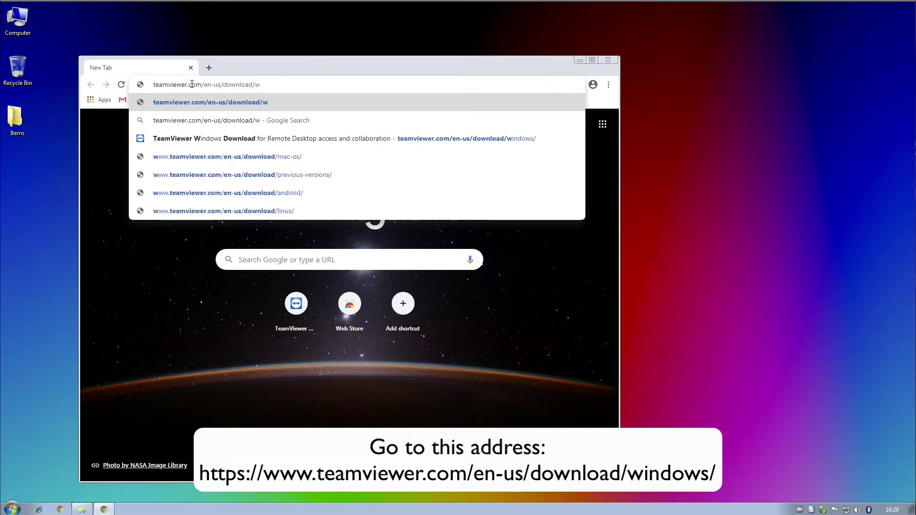
text(windows)
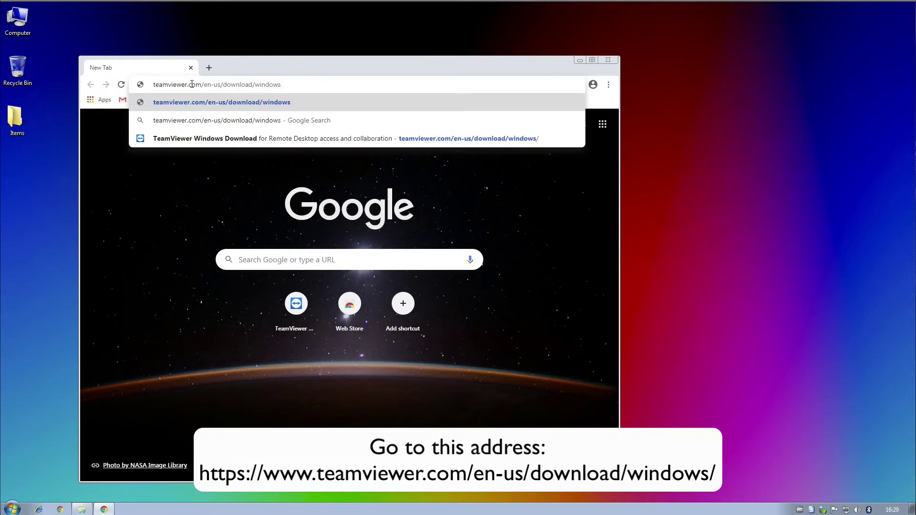
- Go to teamviewer.com/en-us/download/windows in Chrome
key(Return)
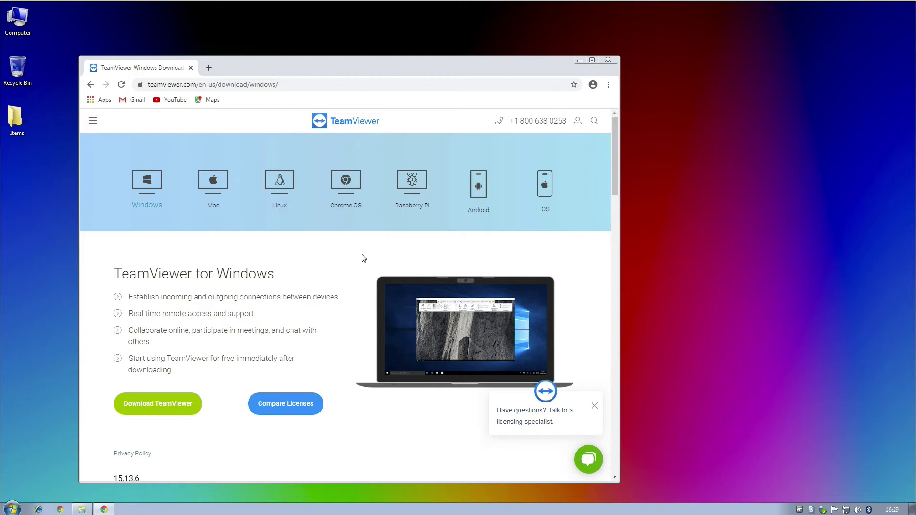
scroll(362, 257, down, 3)
scroll(362, 257, down, 3)
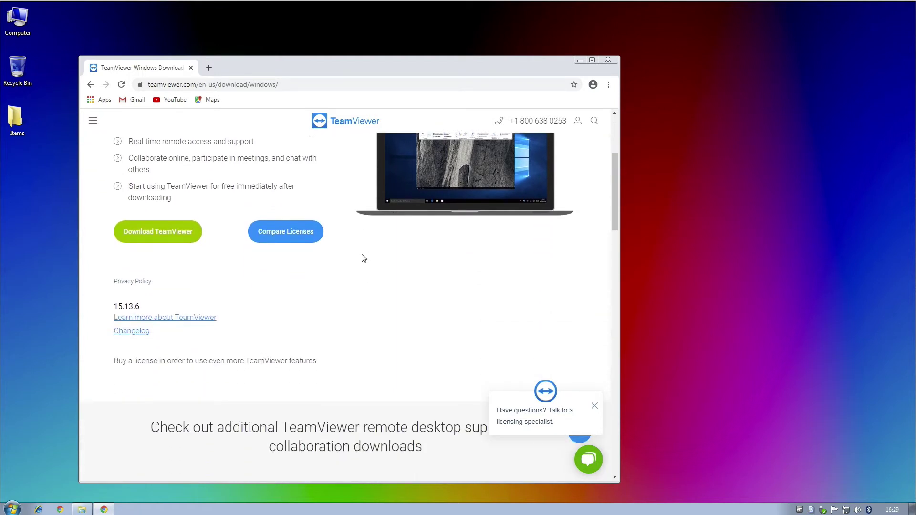
scroll(361, 257, down, 3)
scroll(362, 256, down, 3)
scroll(361, 257, down, 3)
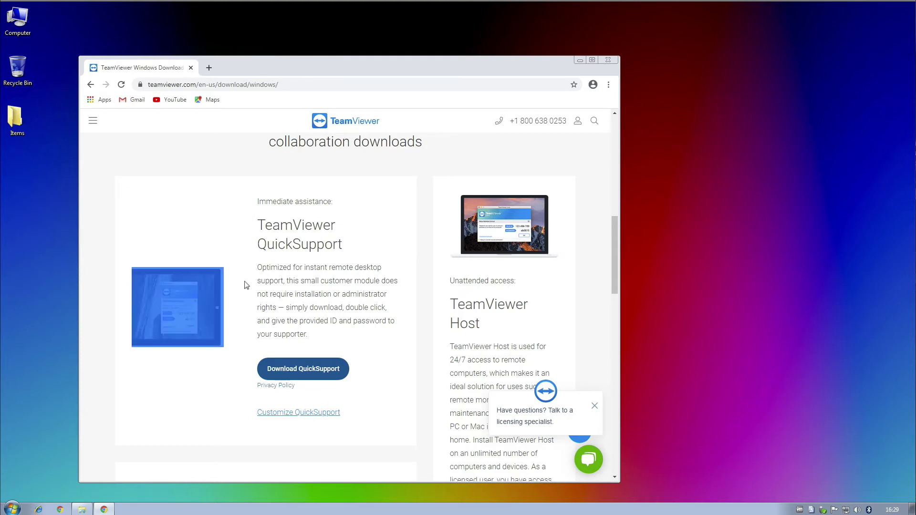
- Highlight the QuickSupport description paragraph, then clear the highlight
drag(108, 186, 315, 329)
click(315, 330)
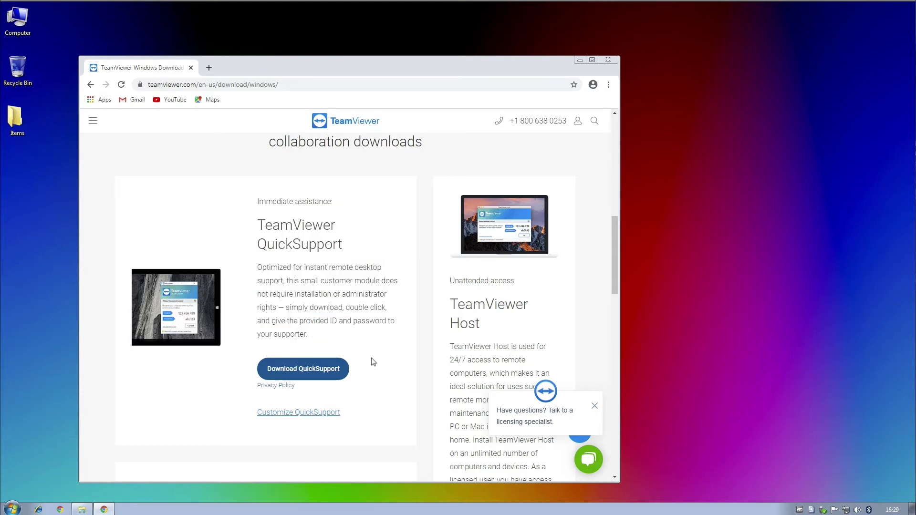
- Download TeamViewerQS.exe via Download QuickSupport and open the Downloads folder
click(317, 378)
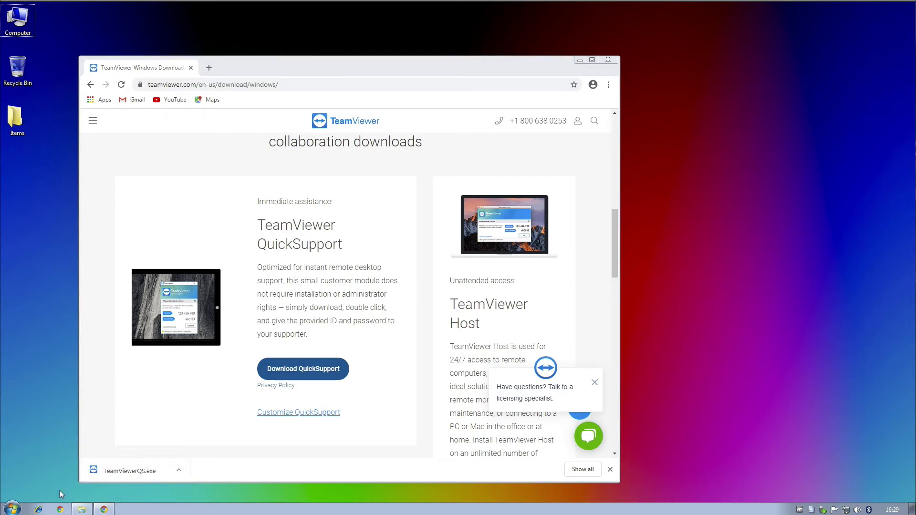
click(82, 510)
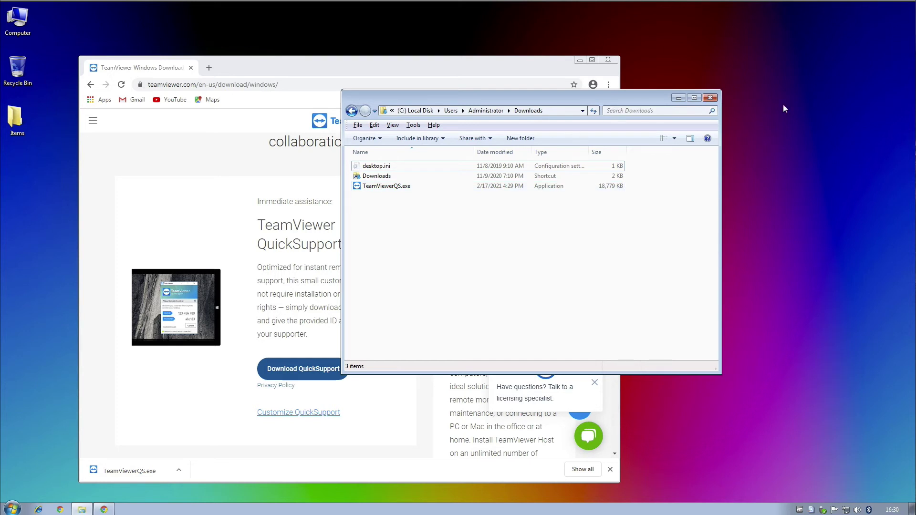
- Close the Downloads folder window
click(713, 98)
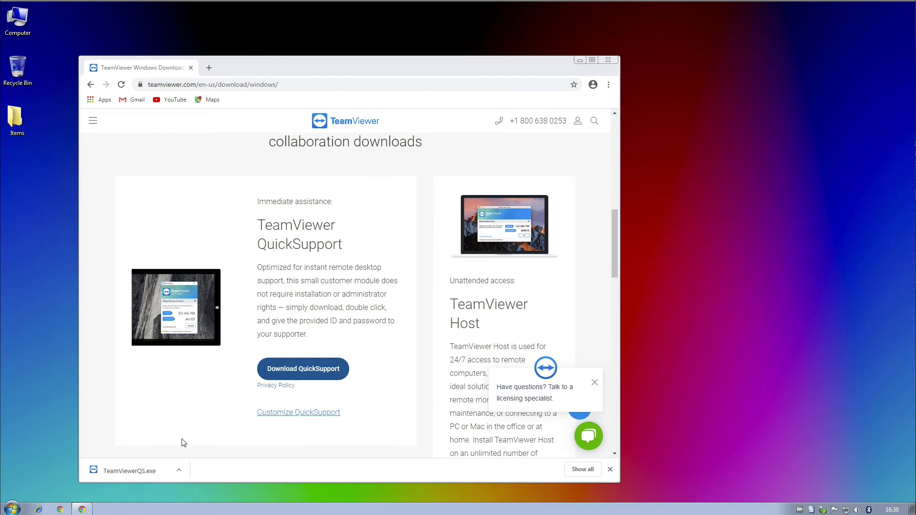
- Run TeamViewerQS.exe from the download bar, allowing it and accepting the license
click(136, 471)
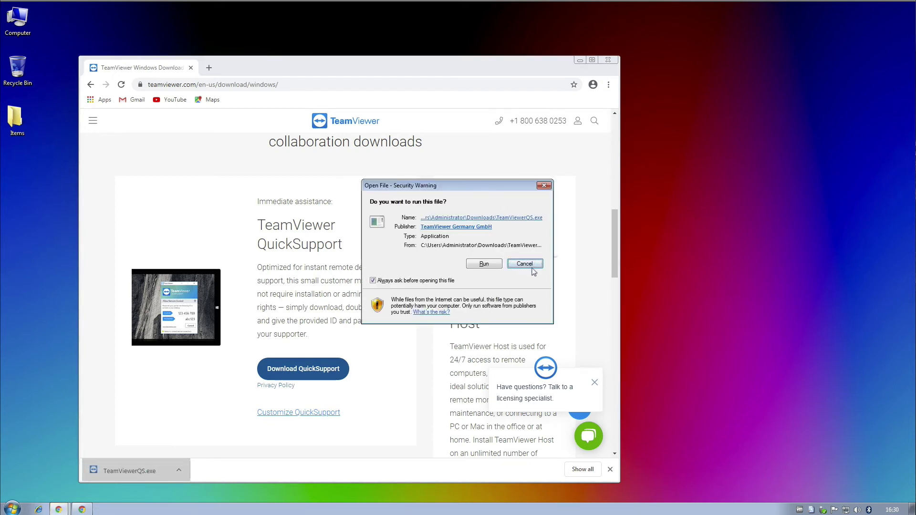
click(485, 264)
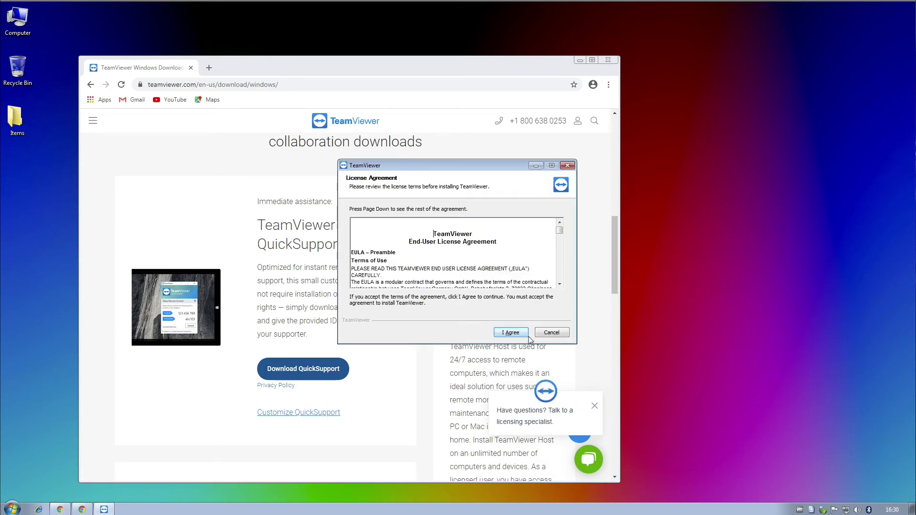
click(511, 332)
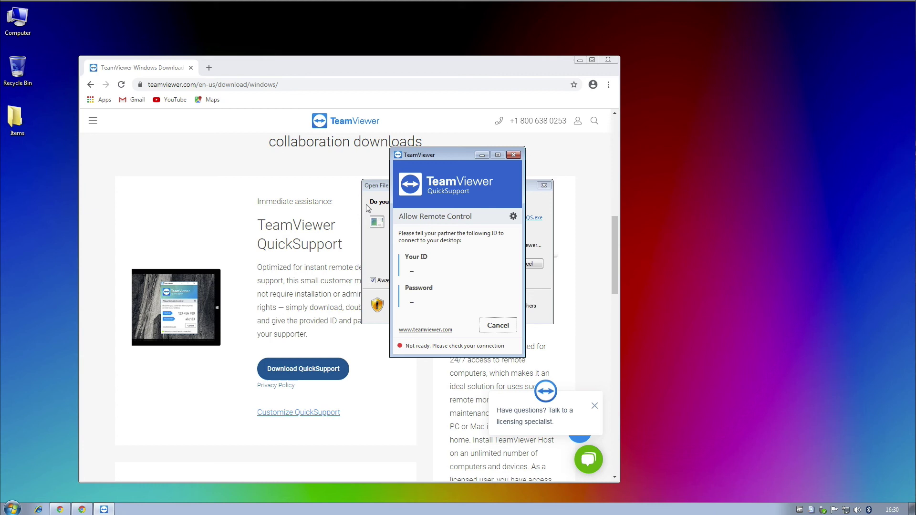
- Close the security warning and Chrome, keeping the QuickSupport window on the desktop's left
drag(453, 155, 701, 86)
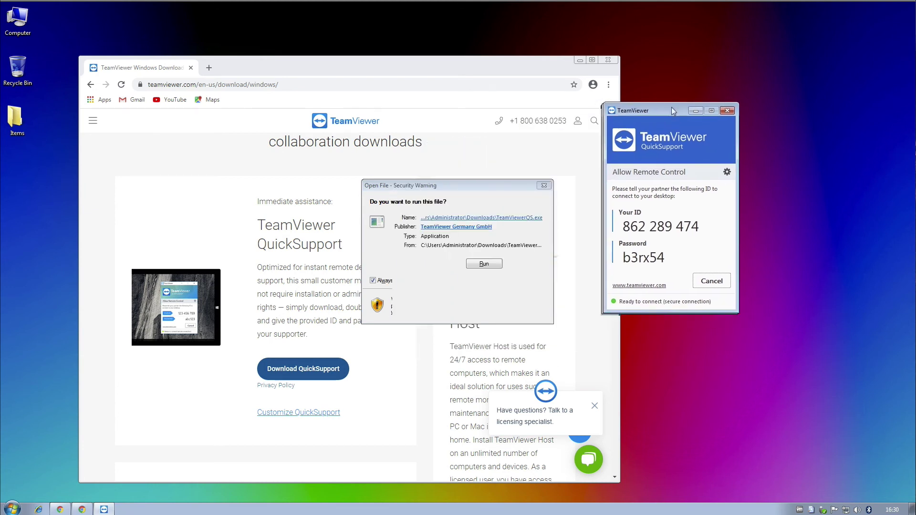
click(545, 187)
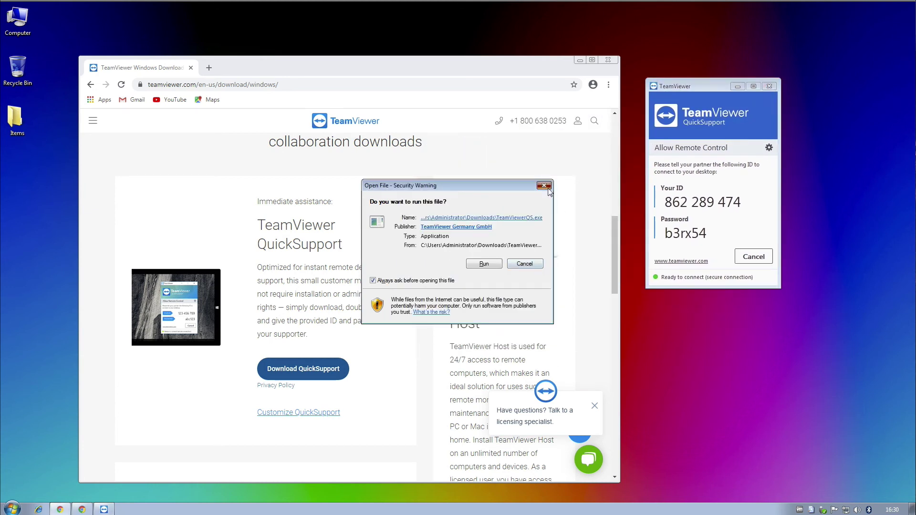
click(608, 61)
mouse_move(708, 85)
mouse_down()
mouse_move(191, 80)
mouse_move(128, 53)
mouse_up()
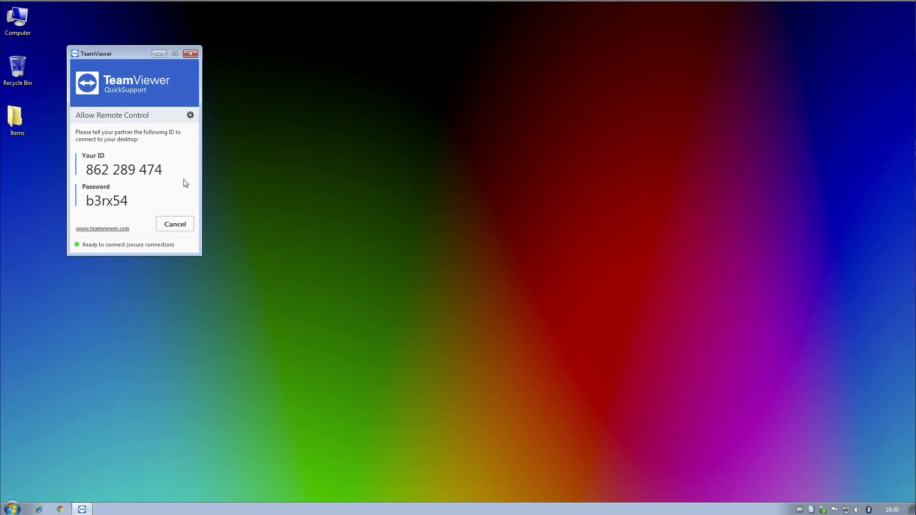
key(XF86AudioRaiseVolume)
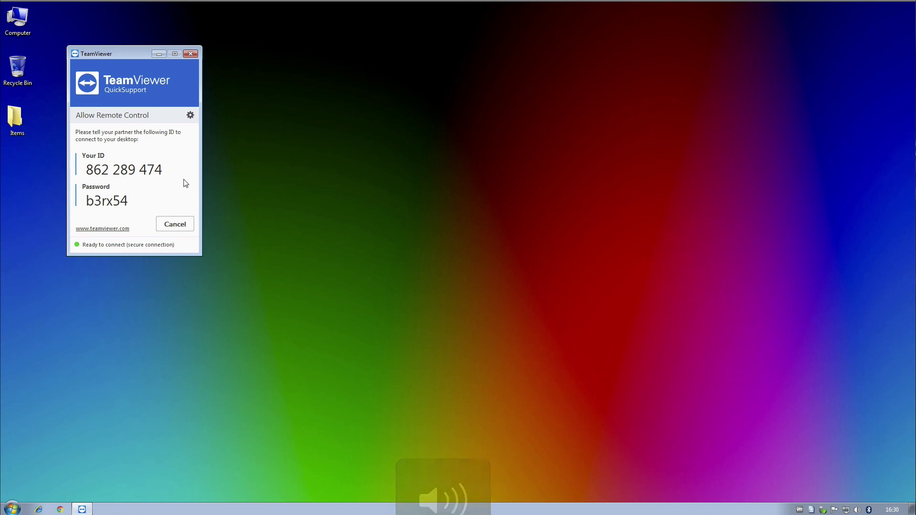